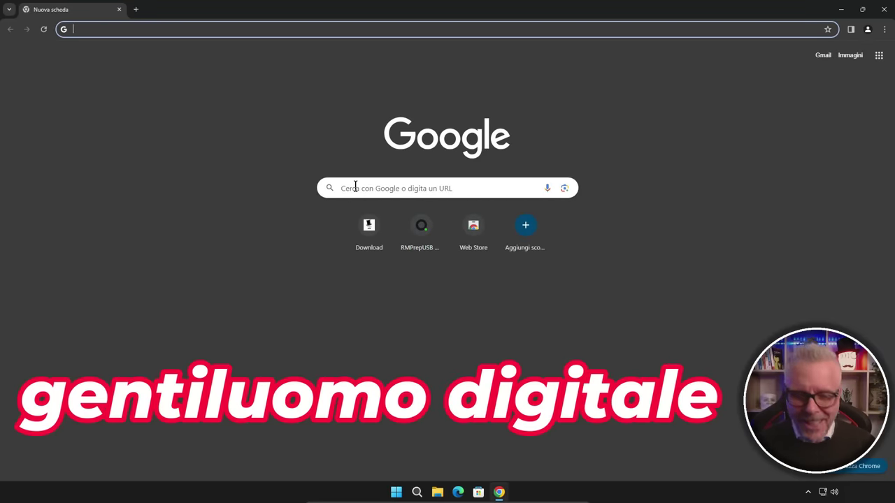
Step: Search Google for "gentiluomo digitale", open the Gentiluomo Digitale site and go to its Downloads page
text(gentiluomo digita)
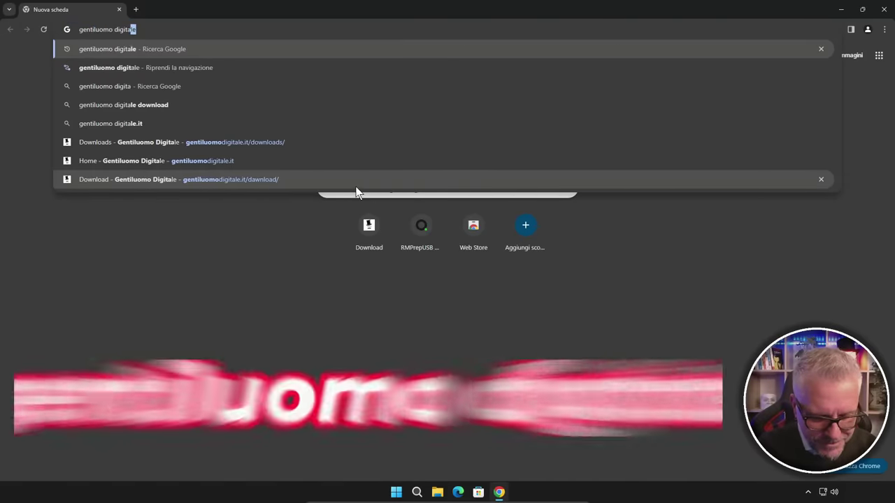
text(le)
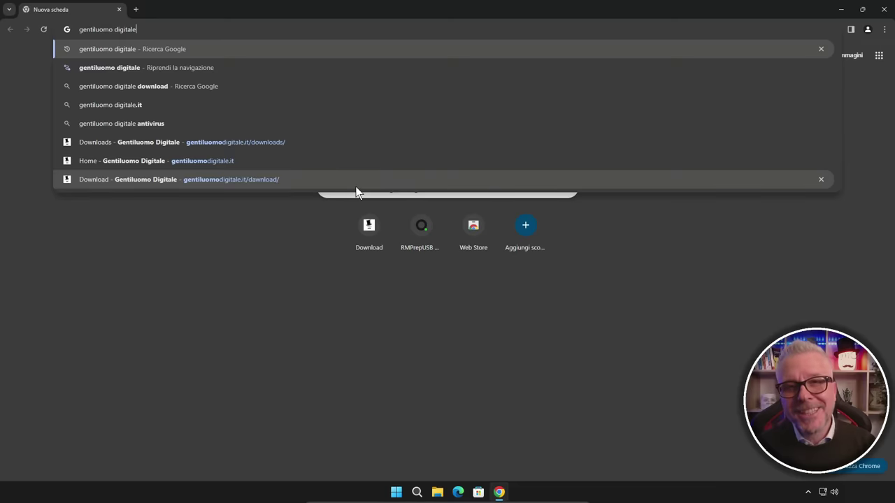
key(Return)
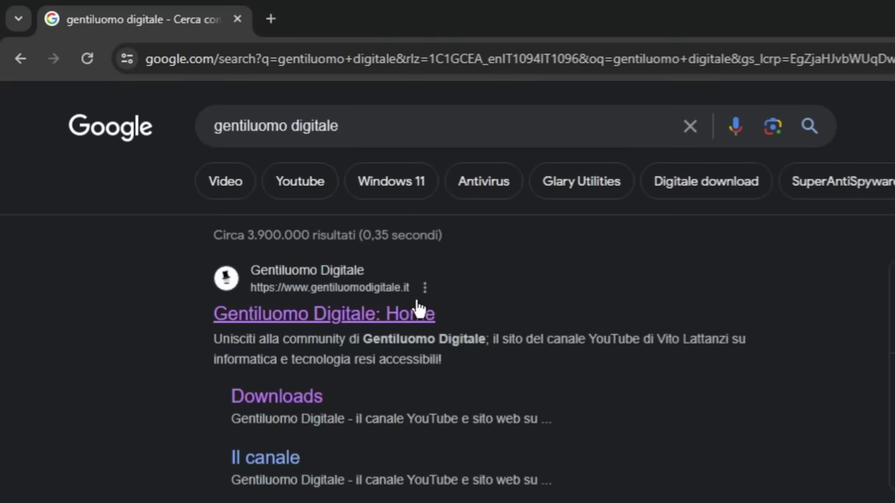
click(381, 320)
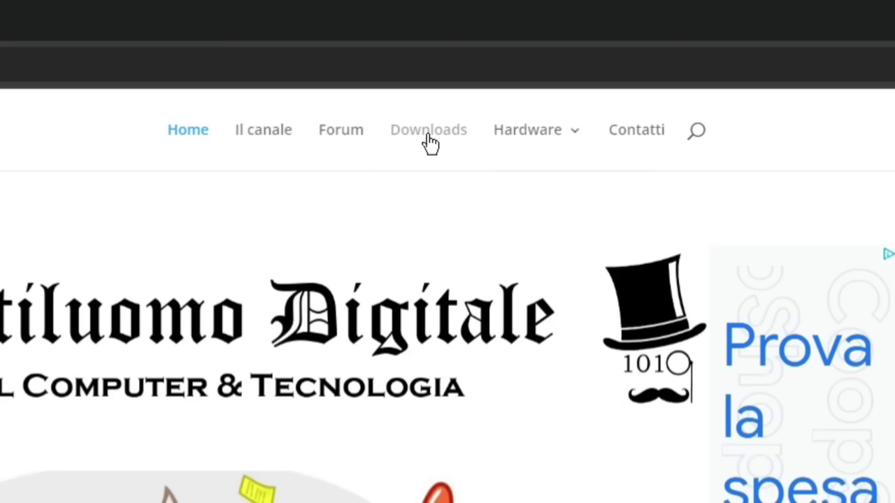
click(430, 142)
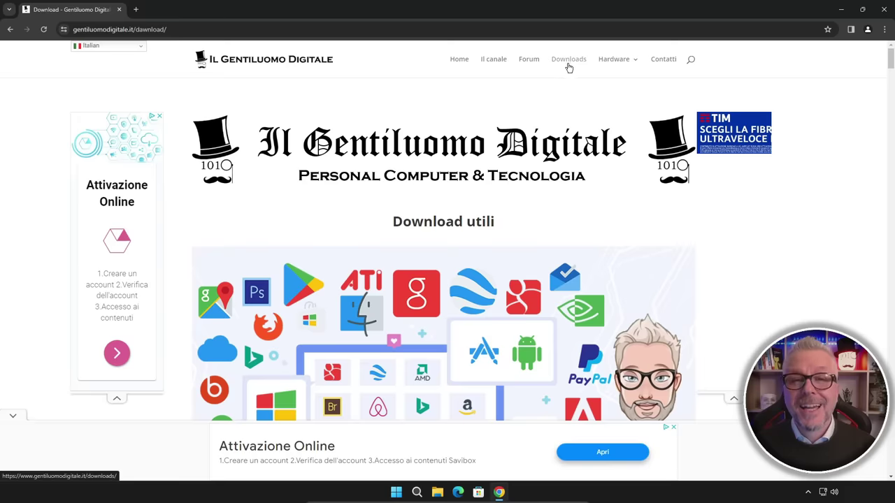
Step: Download Disk-Tools.zip from the Disk Tools entry and open the downloaded archive
scroll(129, 454, down, 2)
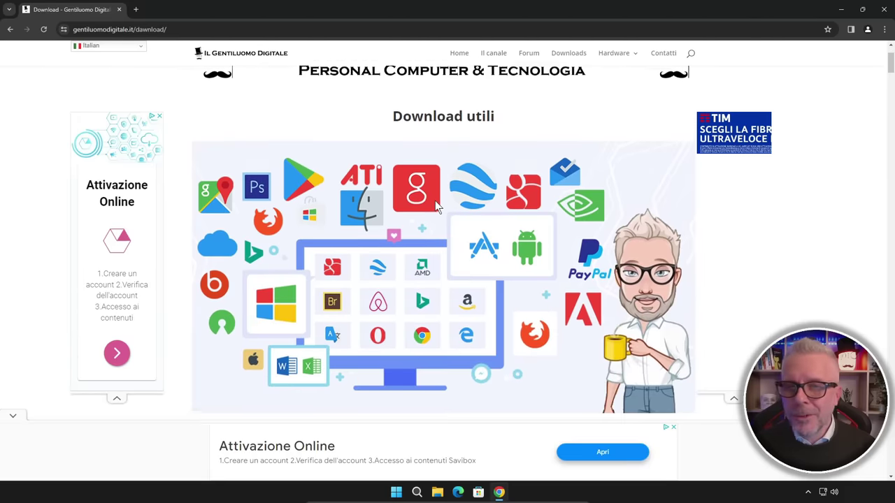
scroll(435, 200, down, 6)
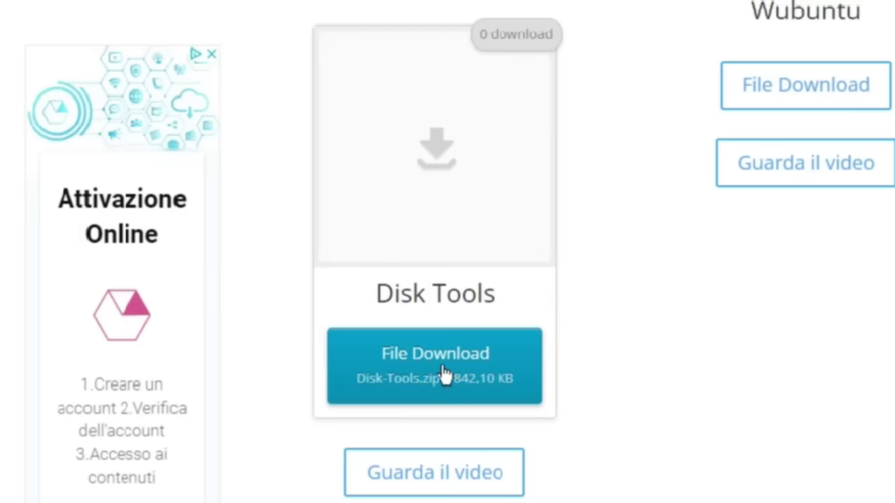
click(446, 375)
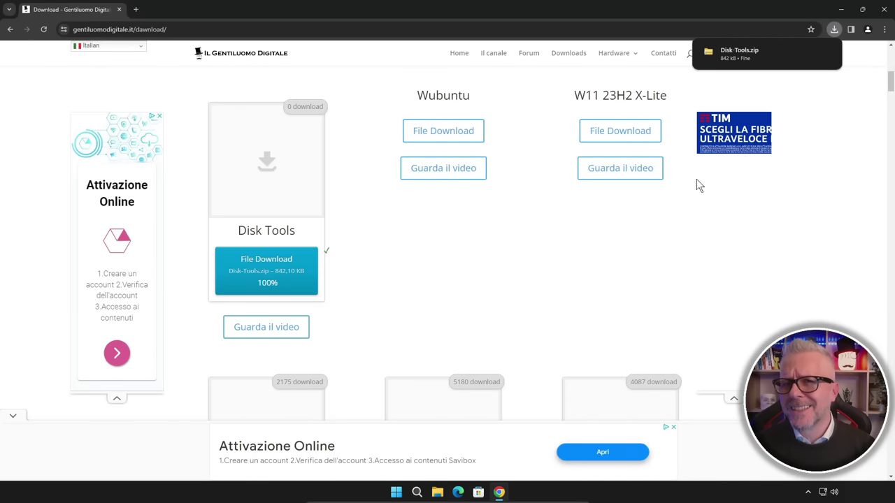
mouse_move(743, 50)
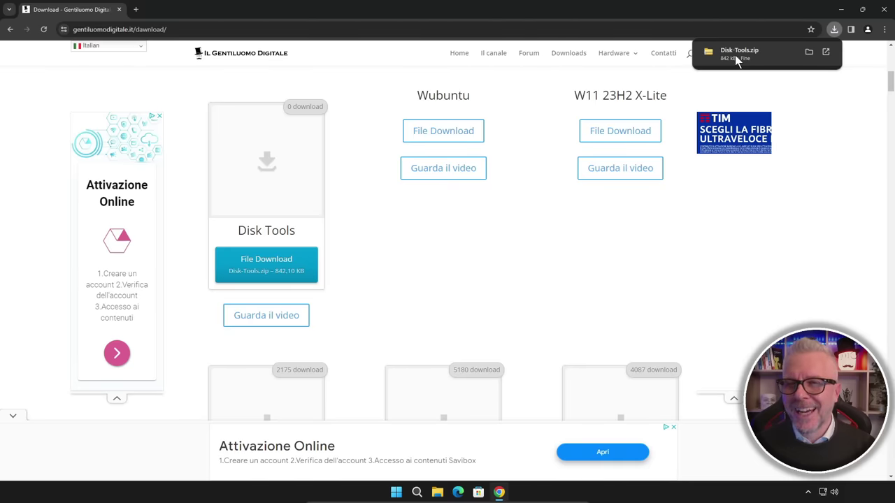
click(735, 54)
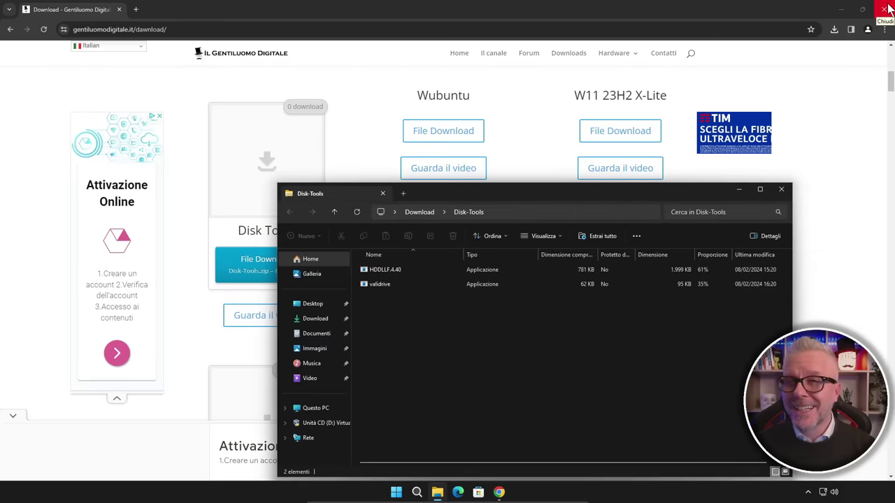
Step: Close the browser and copy the HDDLLF.4.40 application from the Disk-Tools archive onto the desktop
click(886, 6)
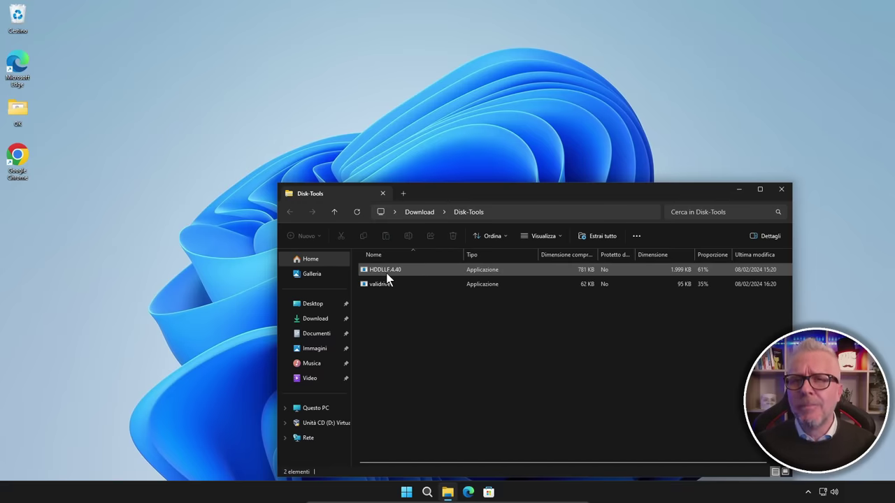
click(386, 272)
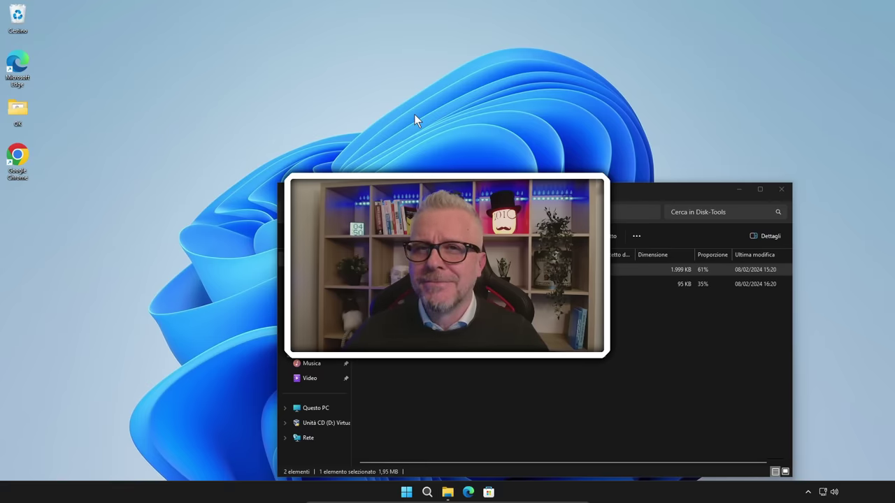
drag(390, 269, 21, 232)
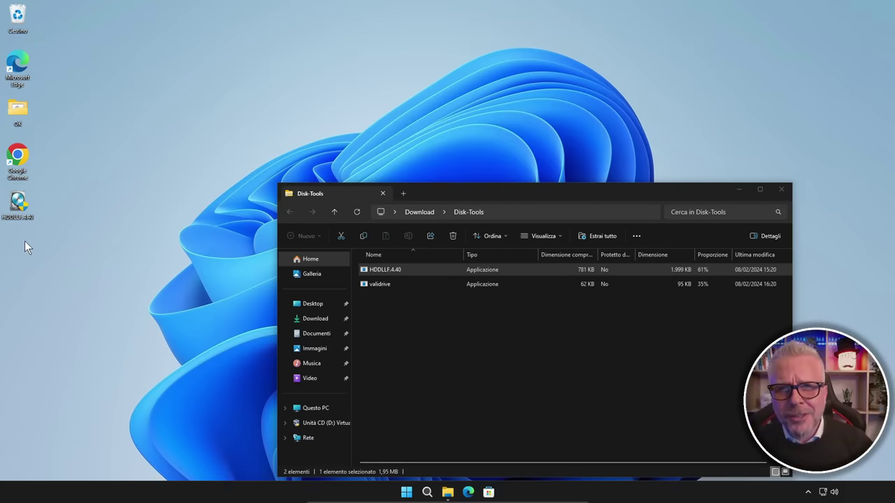
Step: Check which drives are listed under Questo PC in the other File Explorer window, and close that window
mouse_move(447, 492)
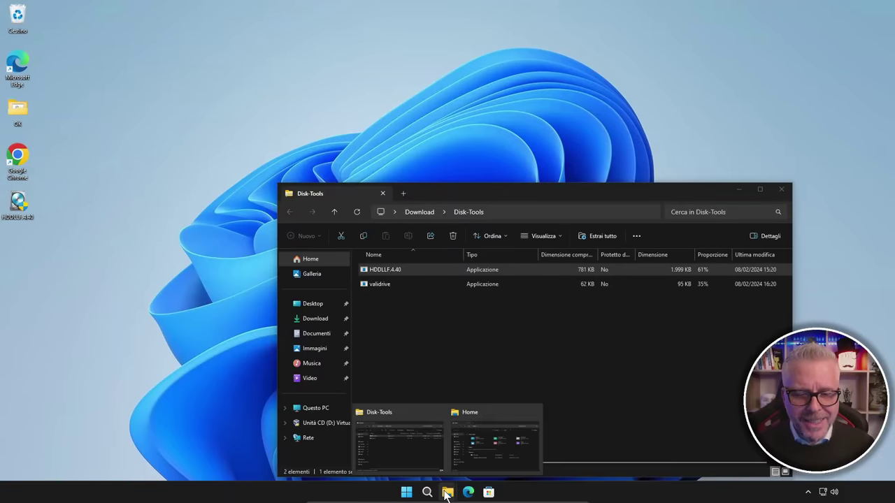
click(482, 460)
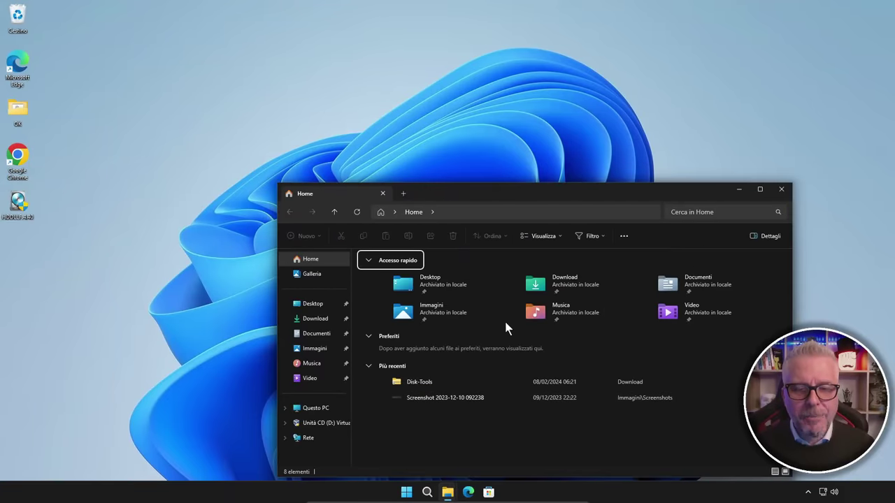
click(316, 407)
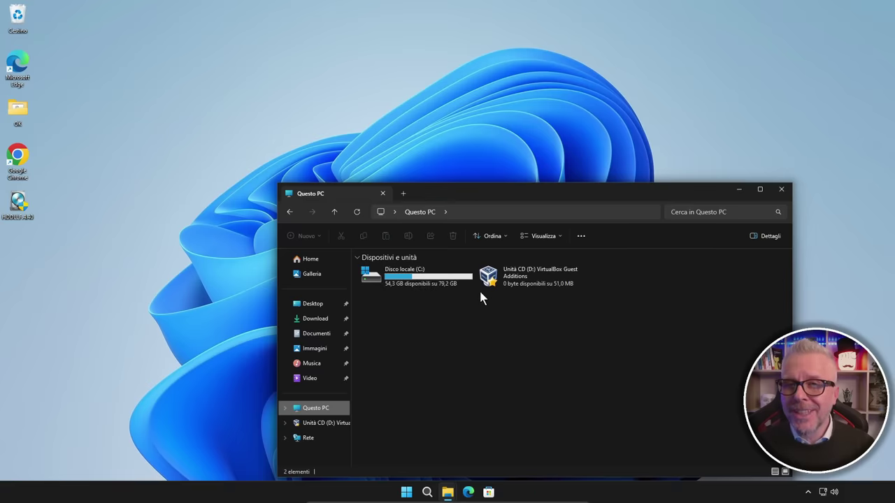
click(781, 190)
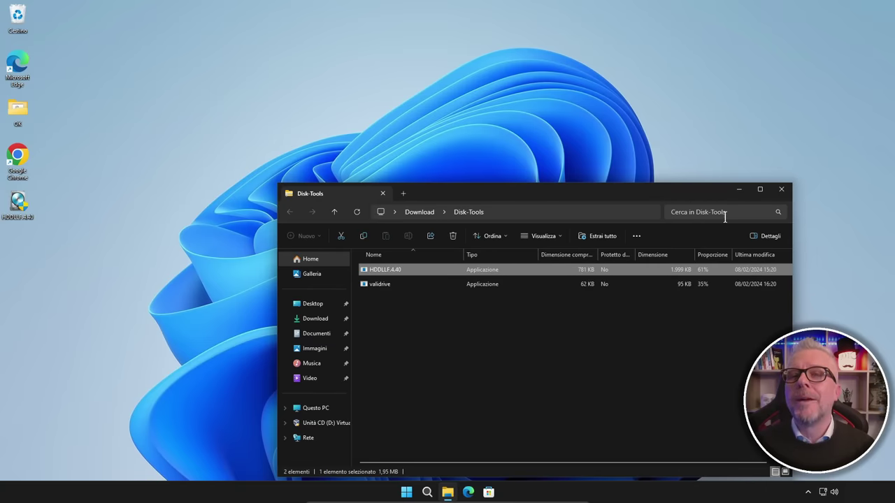
Step: Open Gestione disco, inspect the volume options for the unallocated space on Disco 1, and close it
click(426, 491)
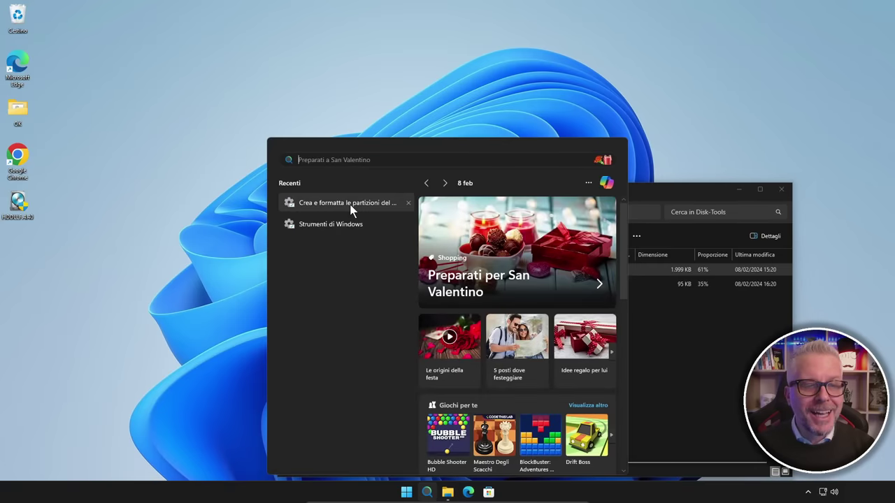
click(345, 203)
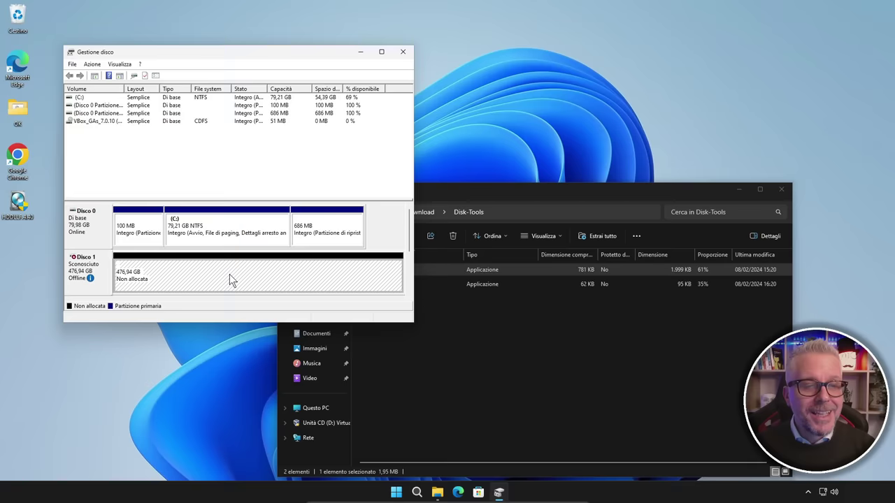
right_click(367, 409)
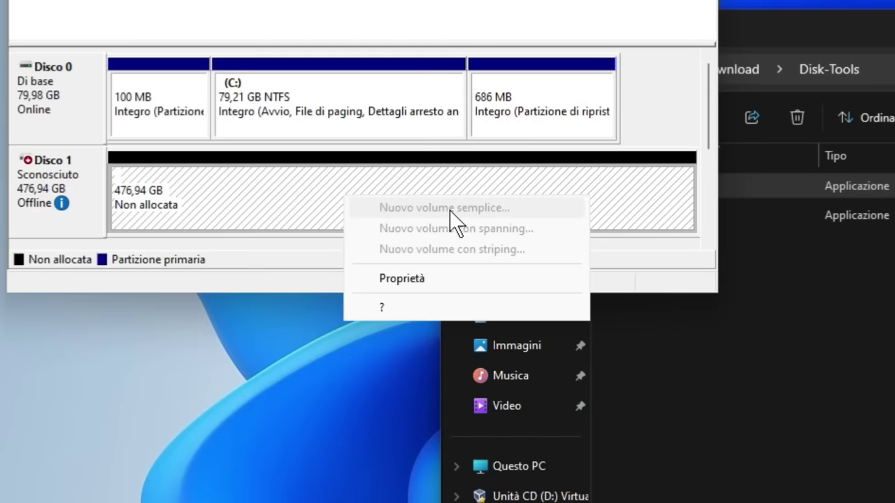
click(256, 199)
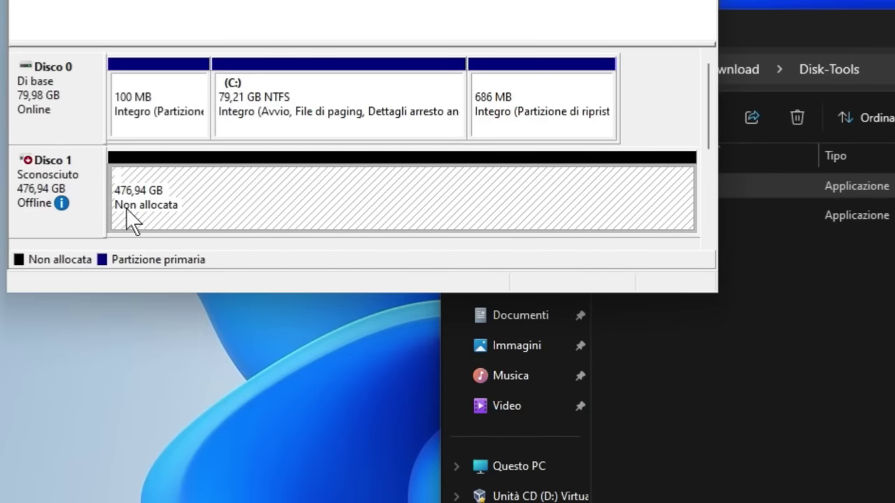
mouse_move(195, 203)
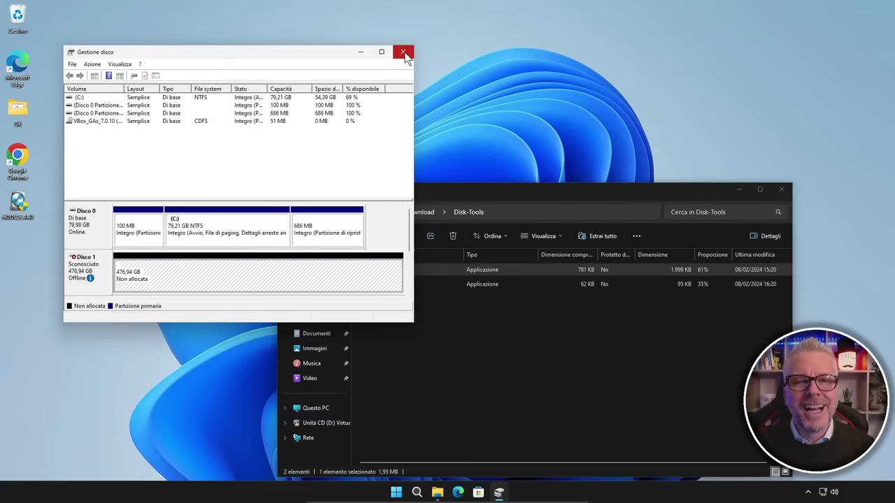
click(403, 53)
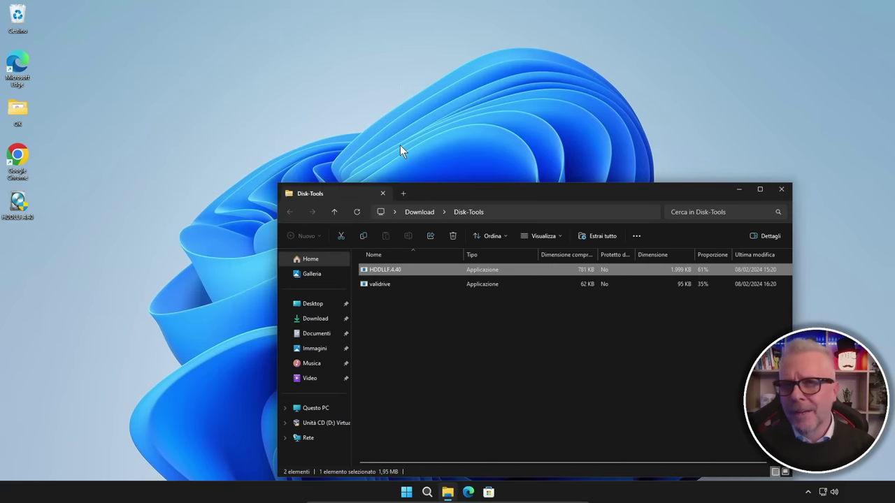
Step: Launch HDDLLF.4.40 from the desktop, allow it to make changes to the device, and continue with the free version
double_click(20, 202)
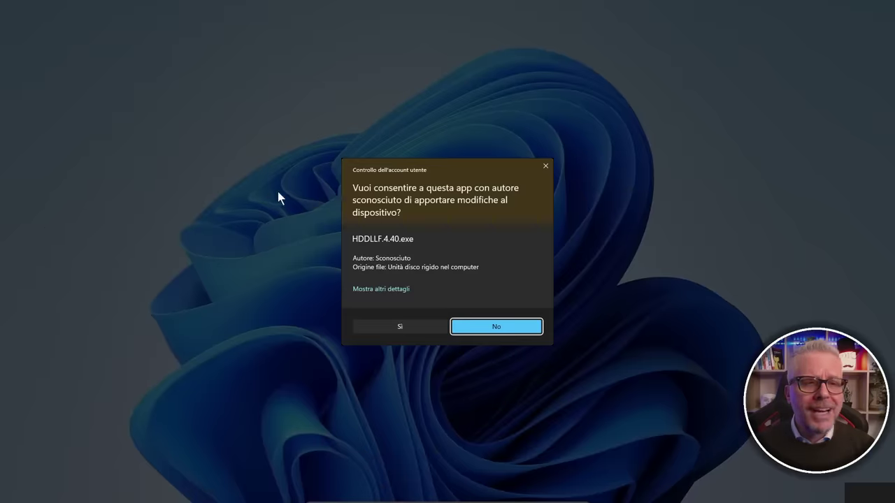
click(405, 325)
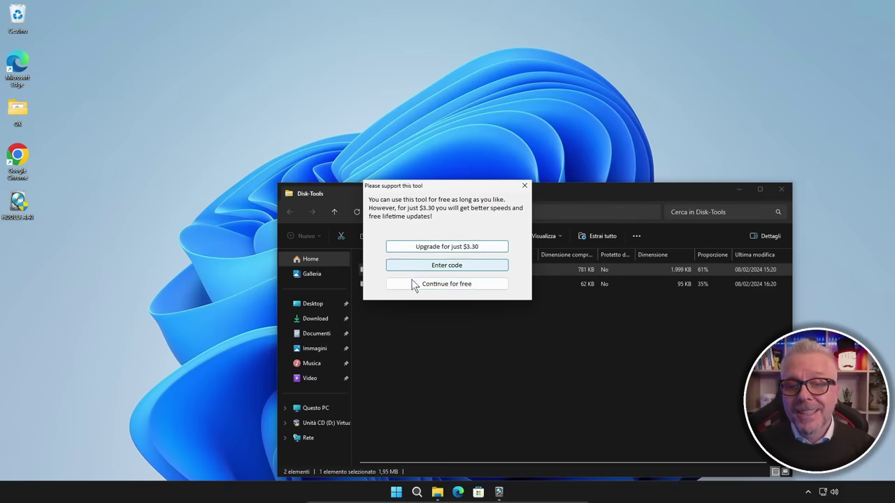
click(445, 285)
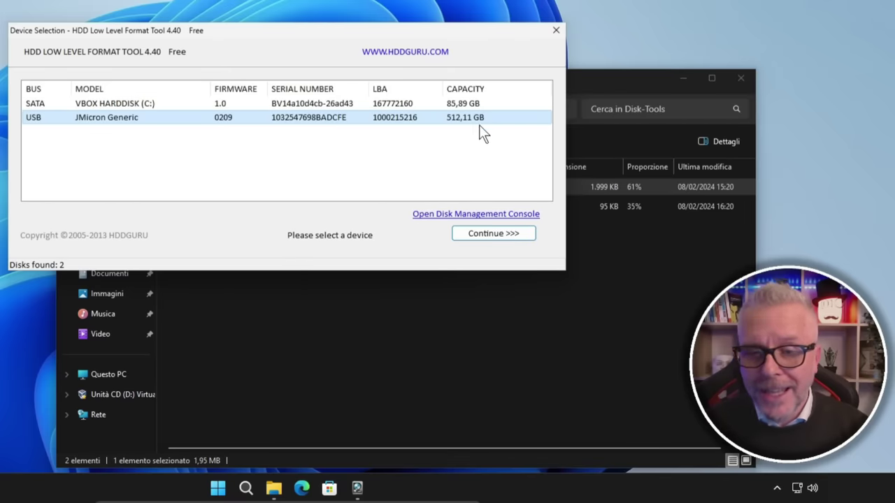
Step: Run a full low-level format on the JMicron Generic USB device without quick wipe, confirm erasing its data, and close the tool
click(495, 233)
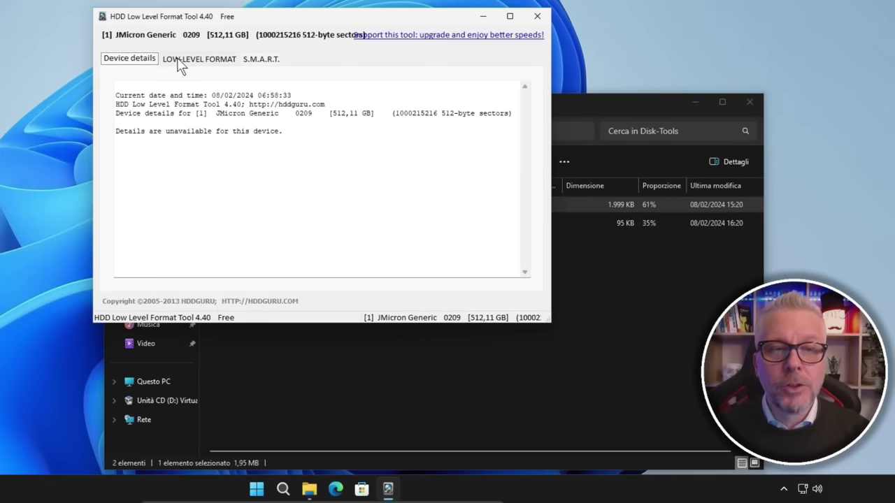
click(202, 62)
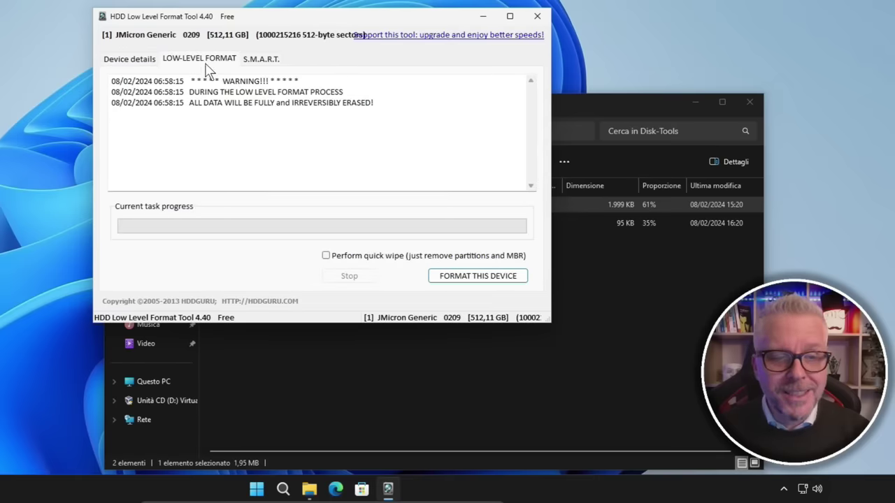
click(470, 279)
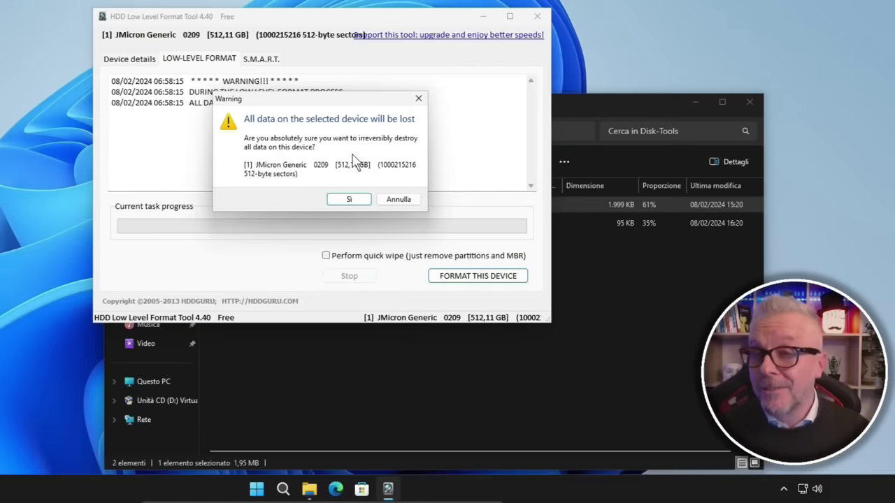
click(348, 199)
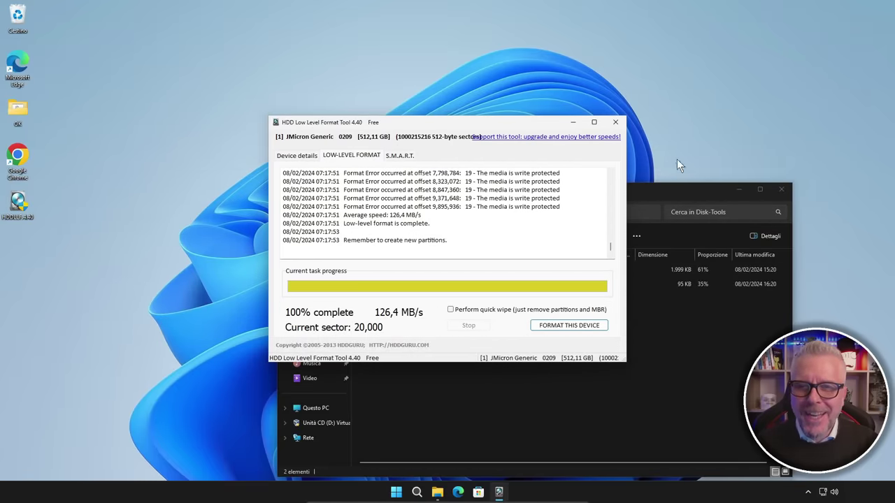
click(616, 124)
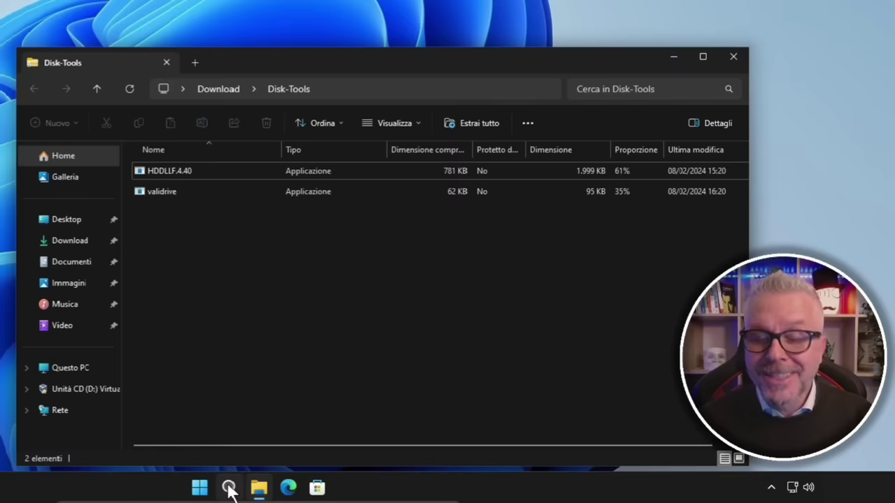
Step: Search Windows for "crea e forma", open the hard disk partition tool, and move the Inizializza disco dialog clear of the disk map
click(230, 489)
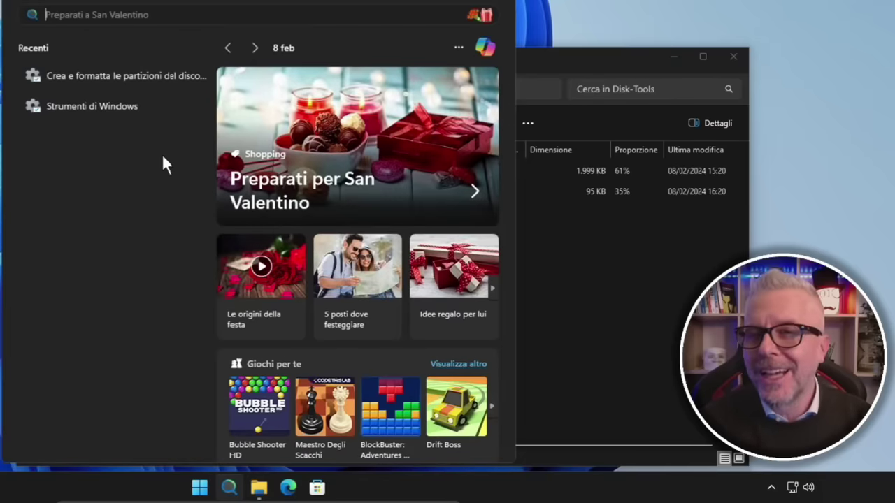
text(crea e forma)
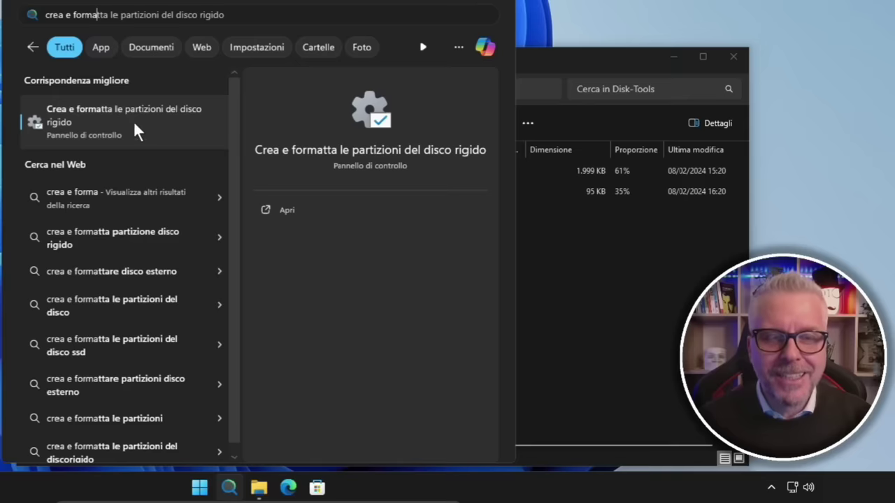
click(118, 131)
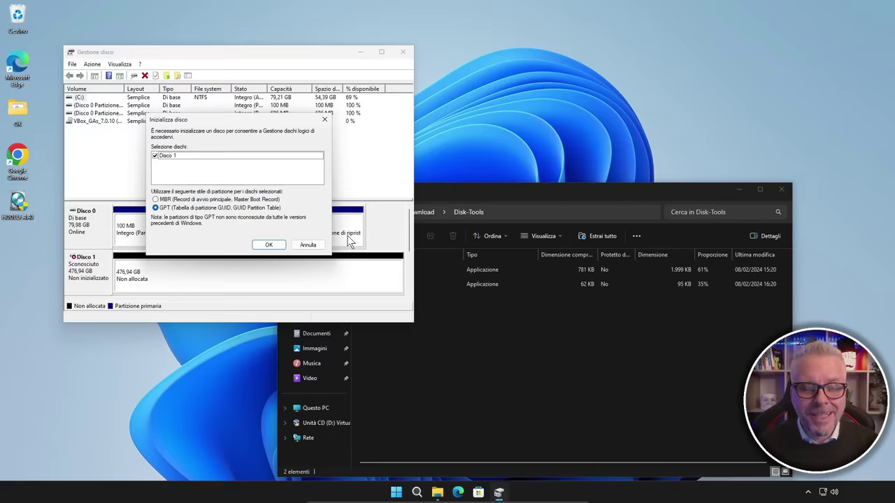
drag(255, 120, 348, 49)
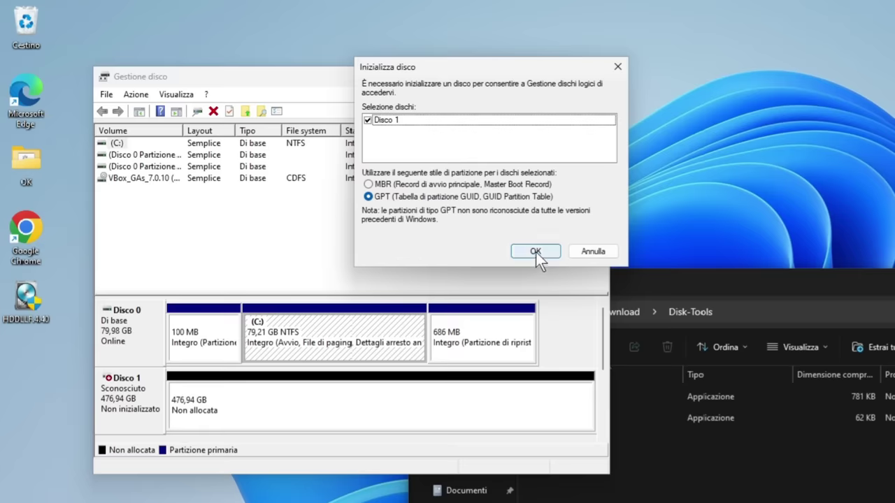
Step: Initialise Disco 1 as GPT and create a 488369 MB simple volume on it with letter E, quick-formatted as NTFS and labelled Volume
click(536, 252)
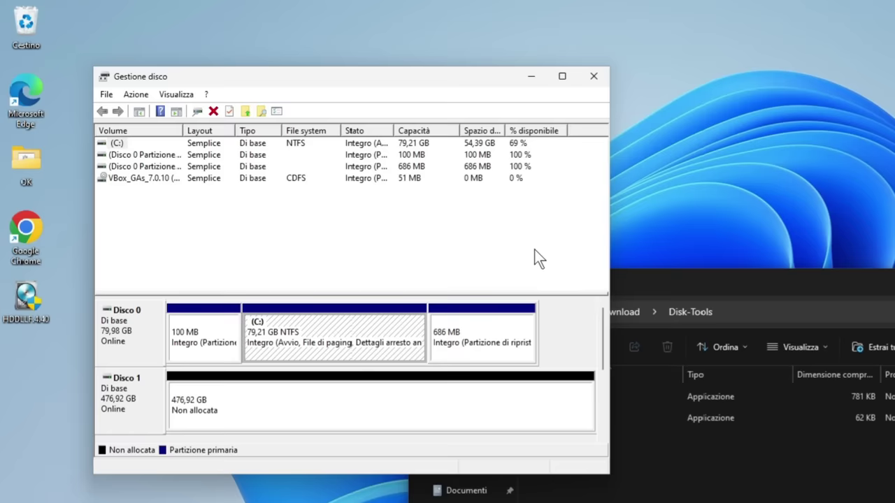
right_click(399, 397)
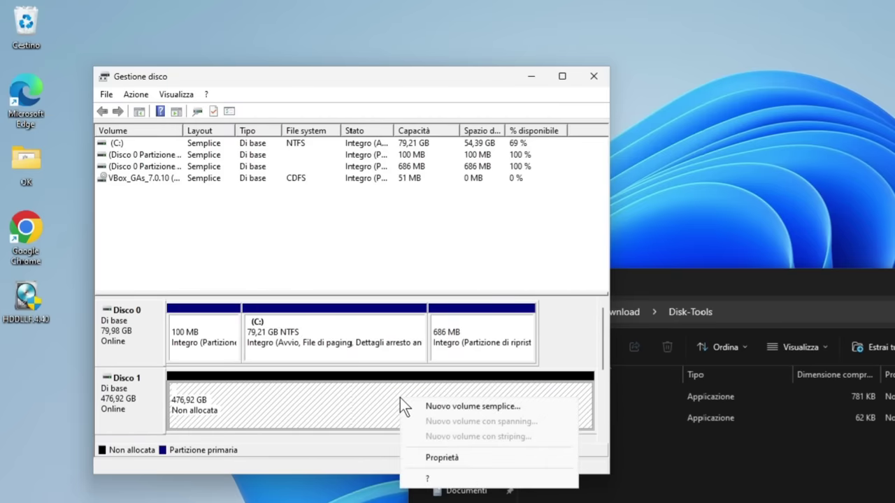
click(455, 408)
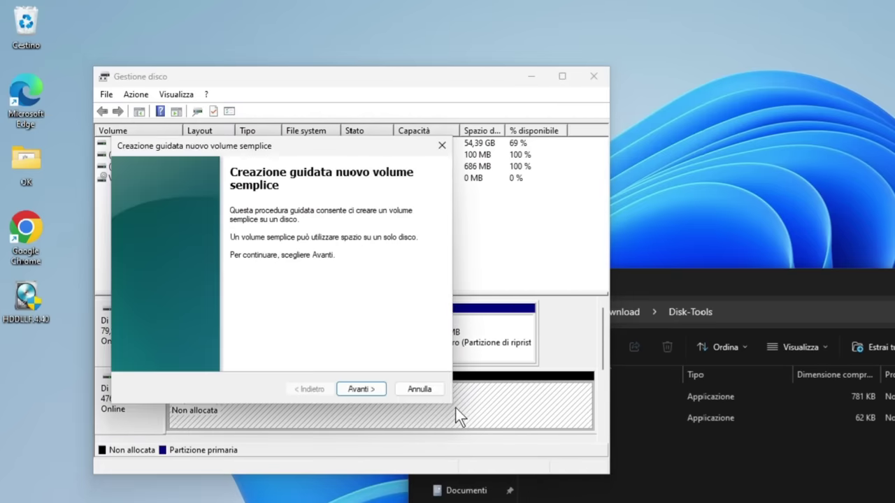
click(365, 390)
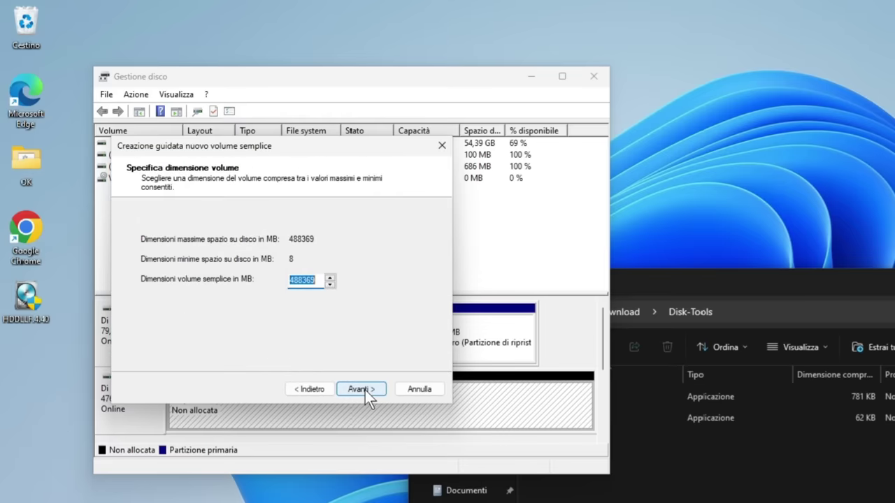
click(365, 390)
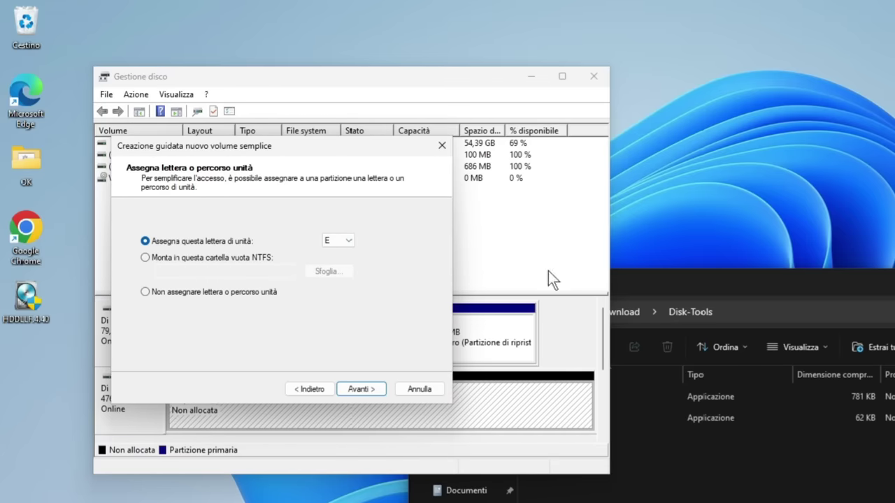
click(369, 390)
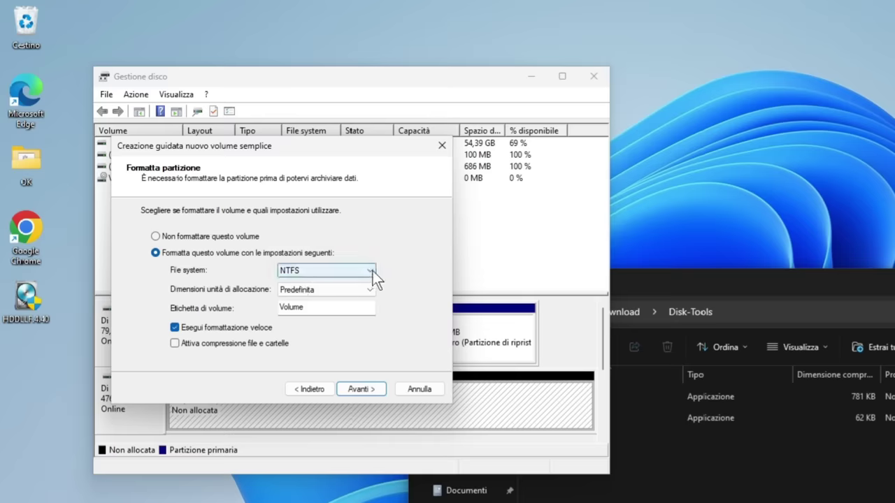
click(360, 389)
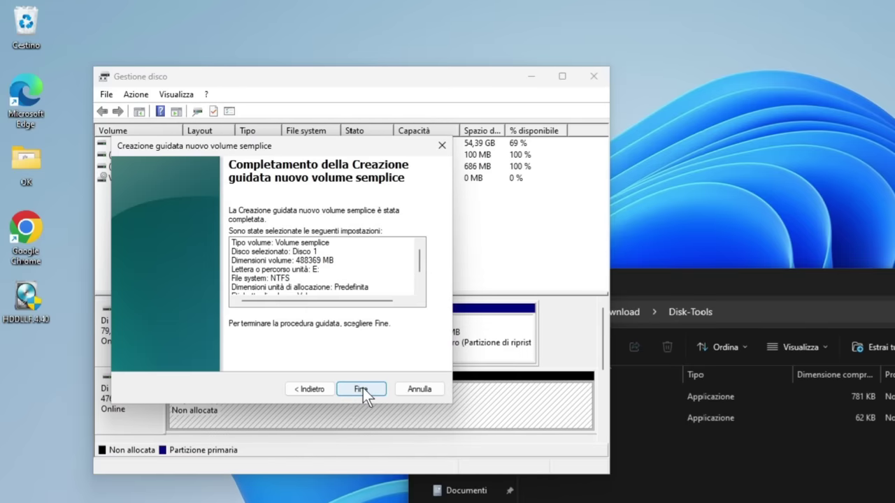
click(362, 389)
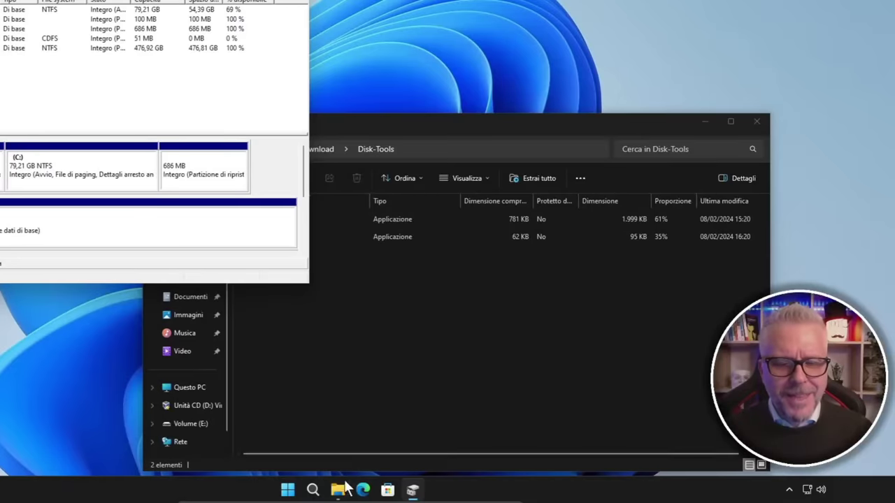
Step: Check the new Volume (E:) among the drives in Questo PC and close Gestione disco
mouse_move(437, 492)
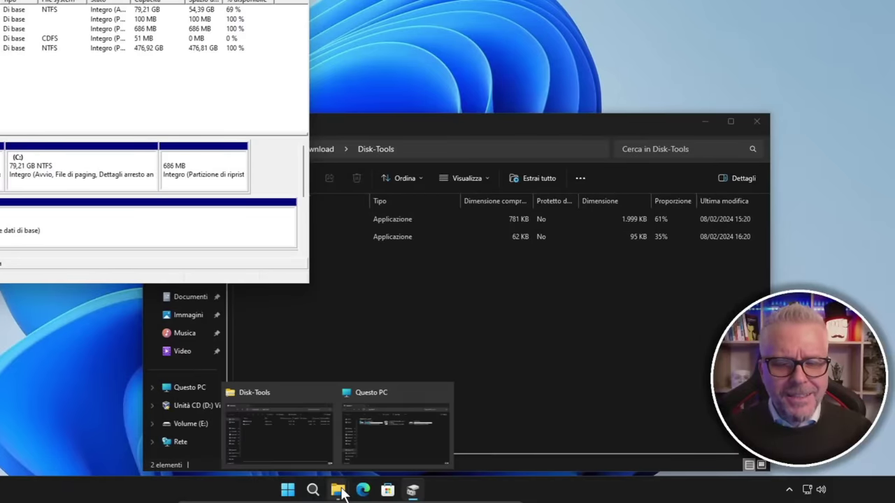
click(409, 444)
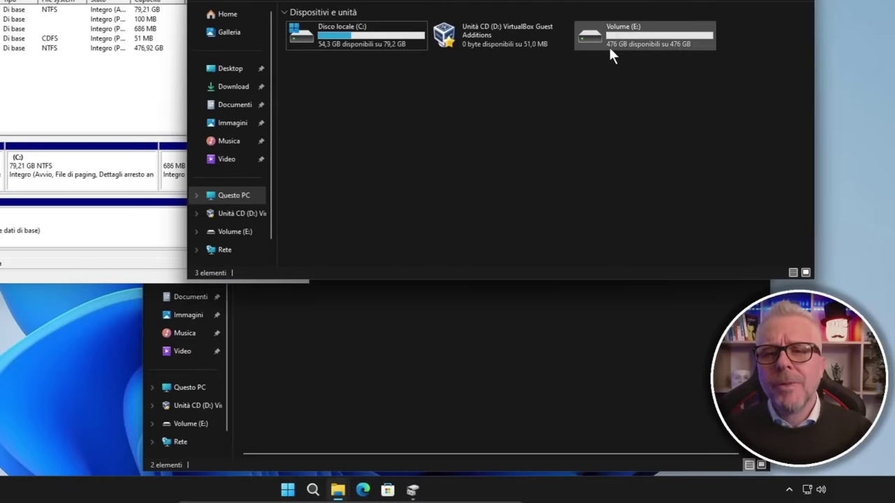
mouse_move(608, 47)
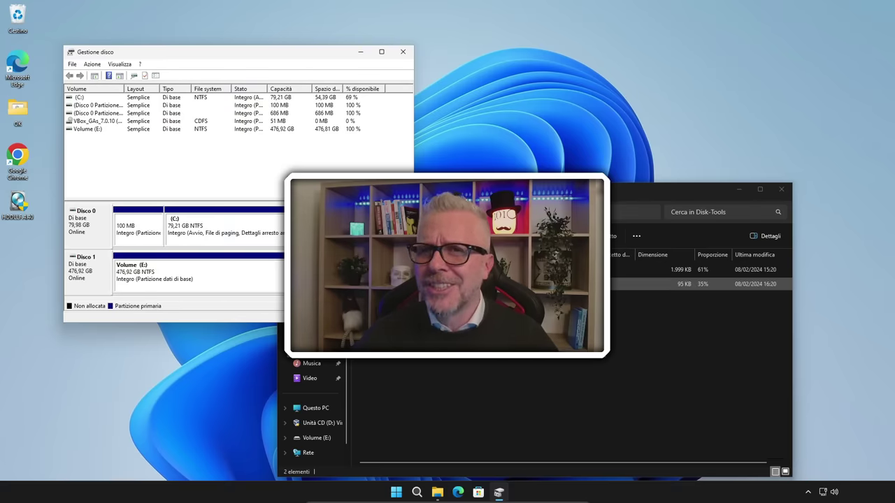
click(403, 52)
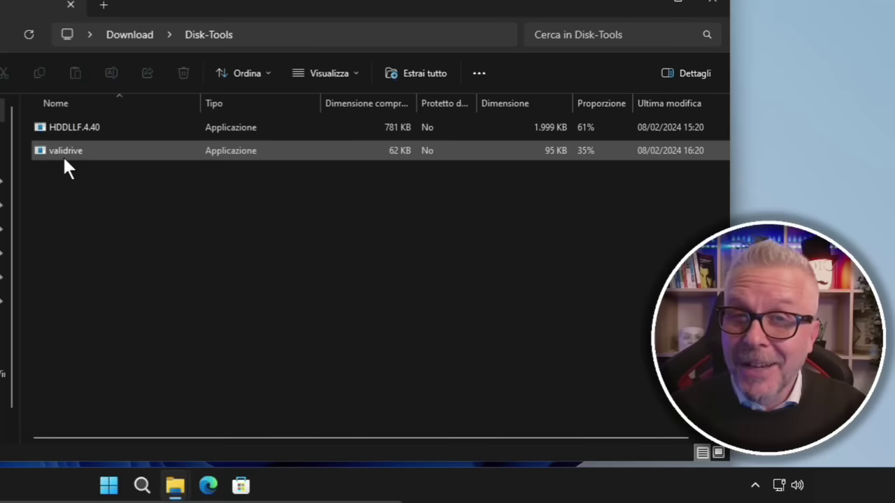
Step: Copy validrive from the Disk-Tools archive to the desktop, launch it, and allow it to make changes to the device
drag(64, 153, 34, 276)
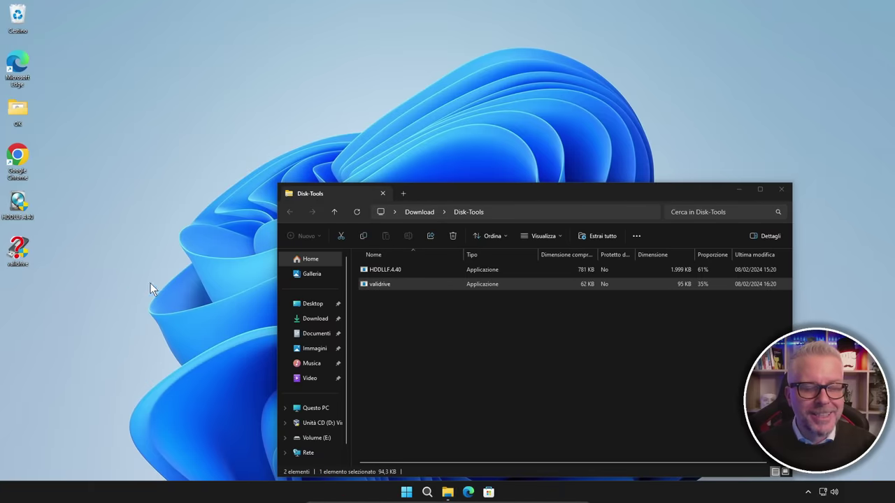
double_click(19, 249)
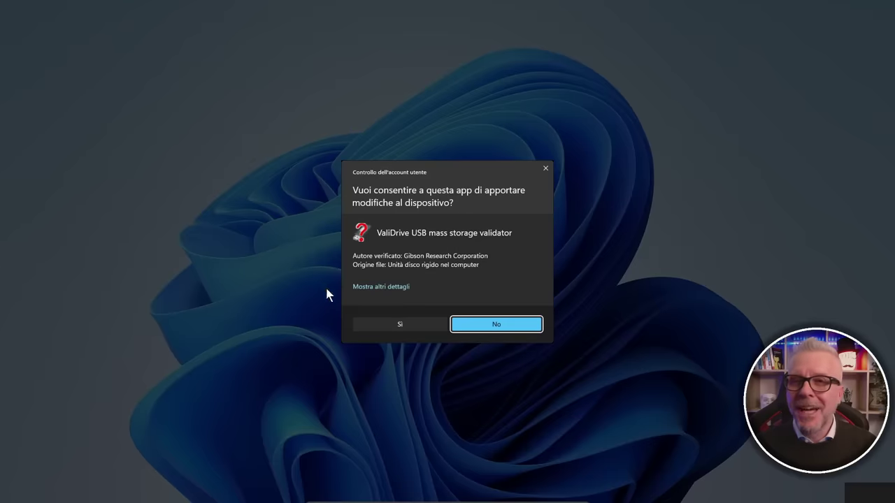
click(408, 322)
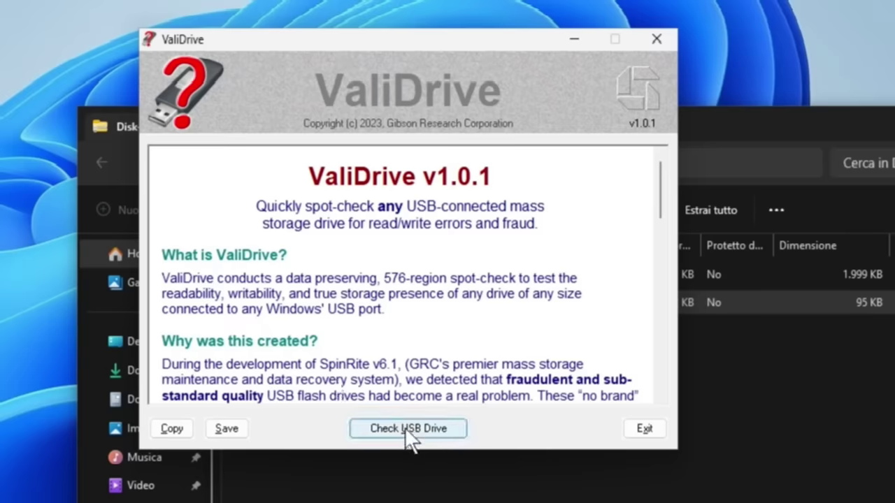
Step: Run the ValiDrive USB check on drive E: and close the finished validation map to open its report
click(408, 429)
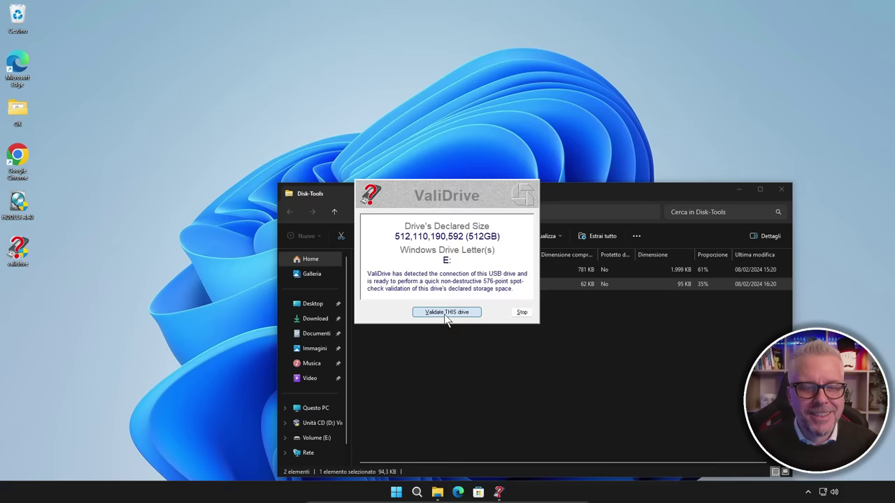
click(206, 212)
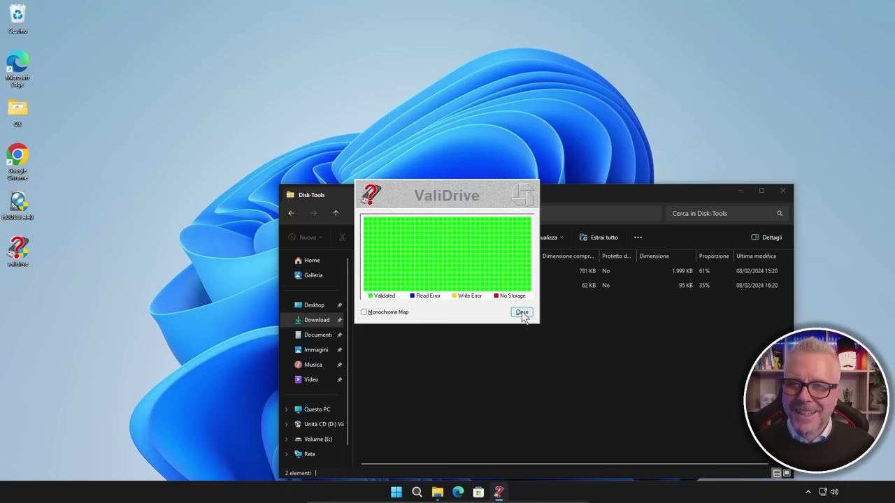
click(523, 314)
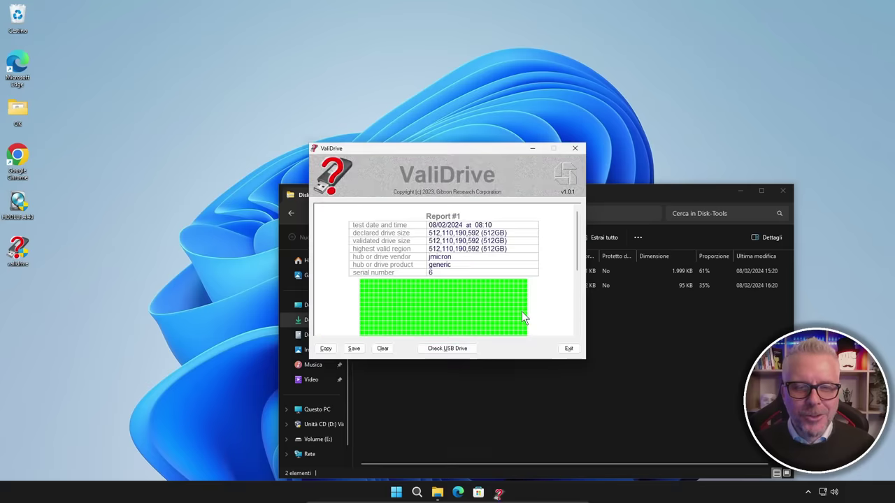